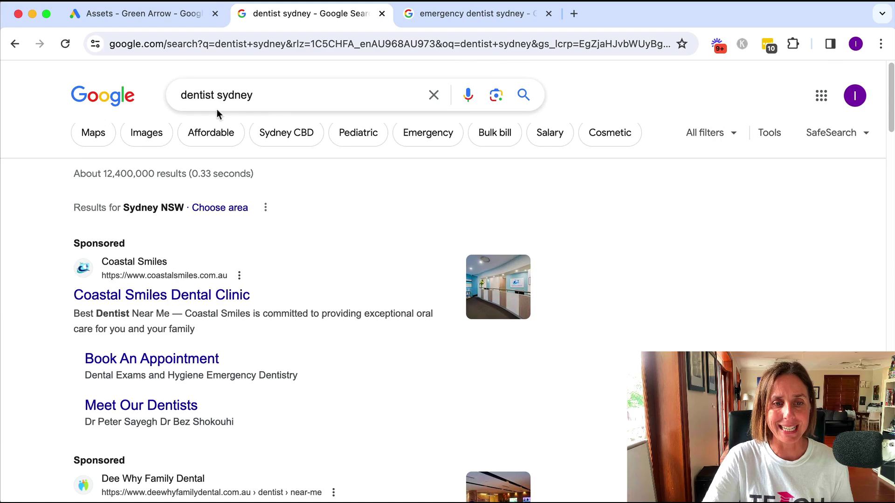
# Scroll through the sponsored ads on the current dentist search results page.
pyautogui.scroll(-2, 61, 176)
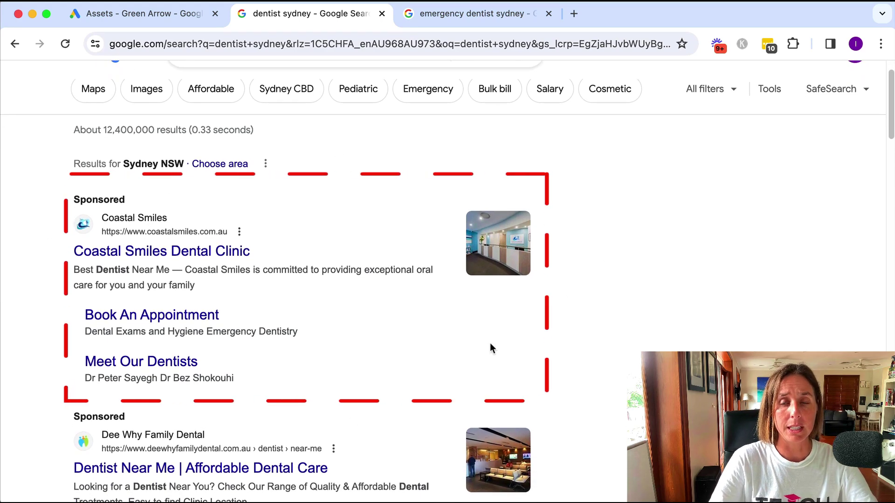
pyautogui.scroll(-2, 490, 348)
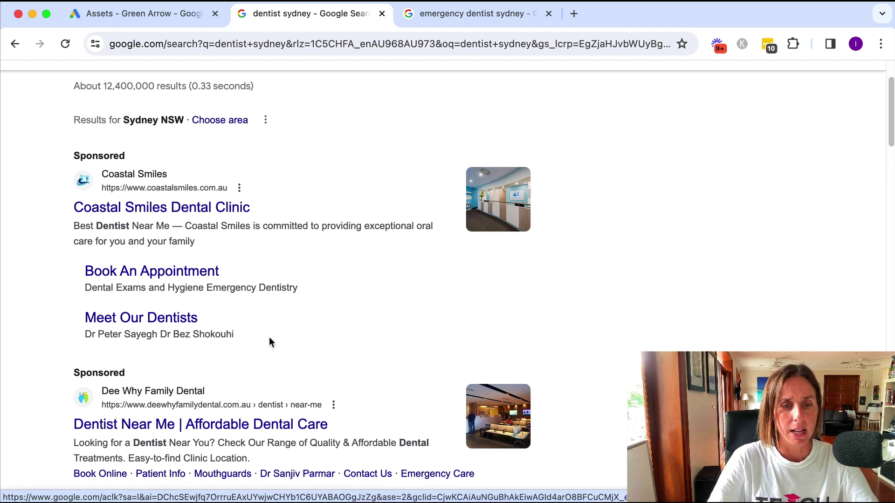
pyautogui.scroll(-2, 303, 326)
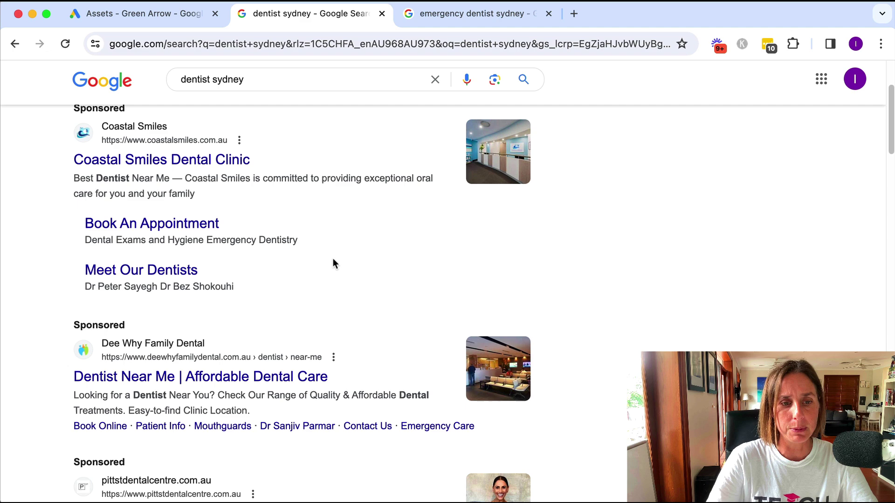
pyautogui.scroll(-1, 334, 264)
pyautogui.scroll(-4, 332, 264)
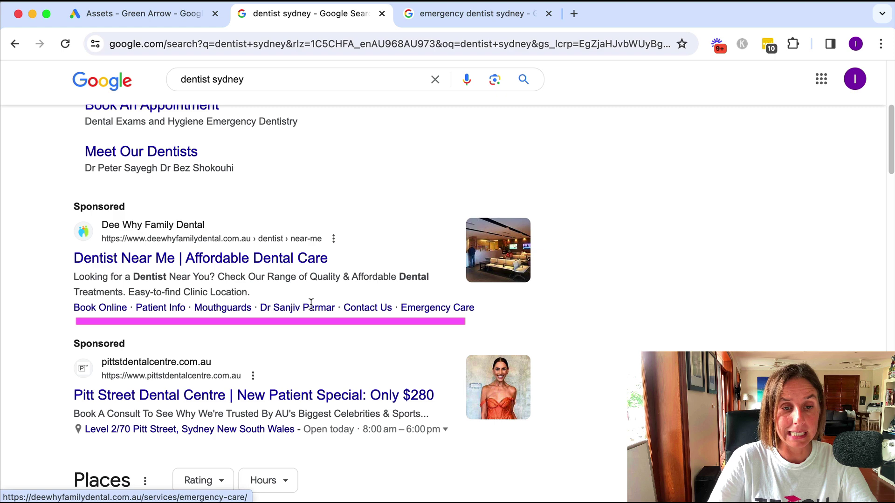
pyautogui.scroll(1, 144, 176)
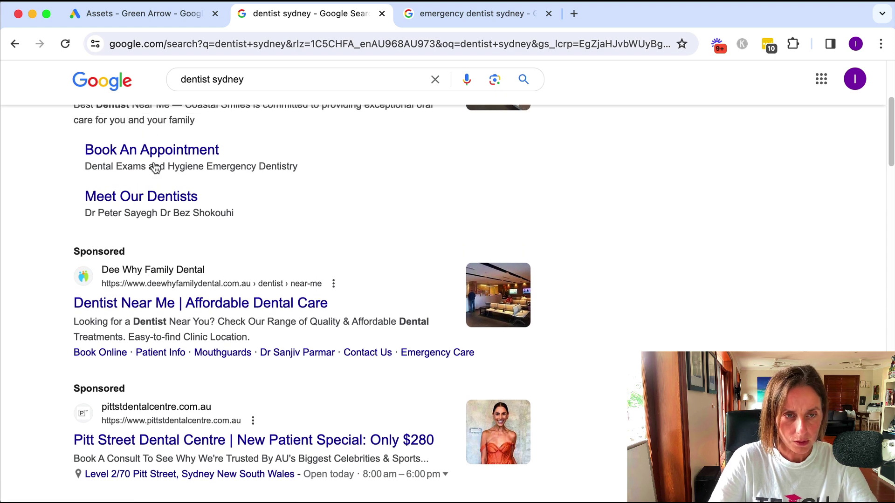
pyautogui.scroll(-3, 340, 198)
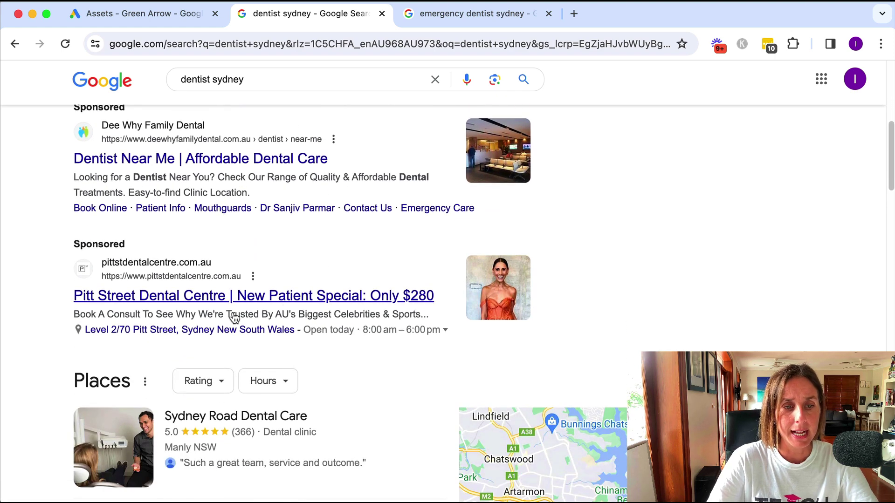
pyautogui.moveTo(75, 342); pyautogui.dragTo(93, 342)
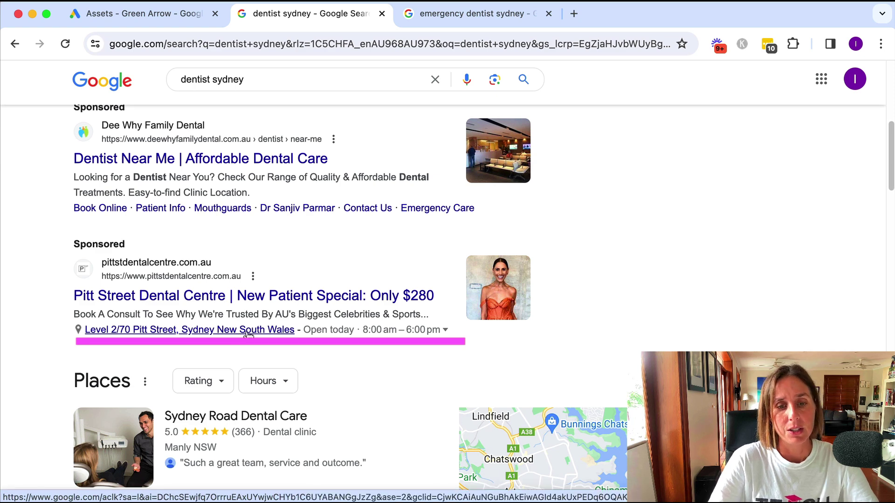
# Review the sponsored ads in the 'emergency dentist sydney' search results.
pyautogui.click(447, 18)
pyautogui.scroll(2, 715, 270)
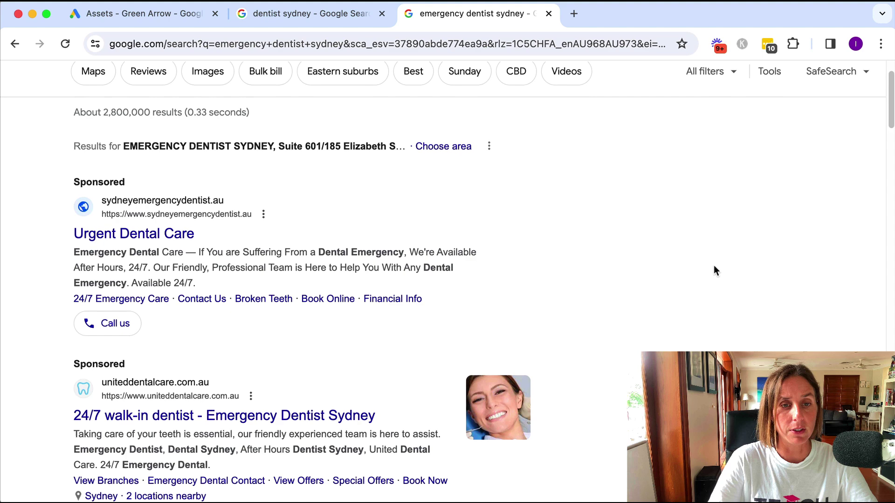
pyautogui.scroll(-1, 684, 333)
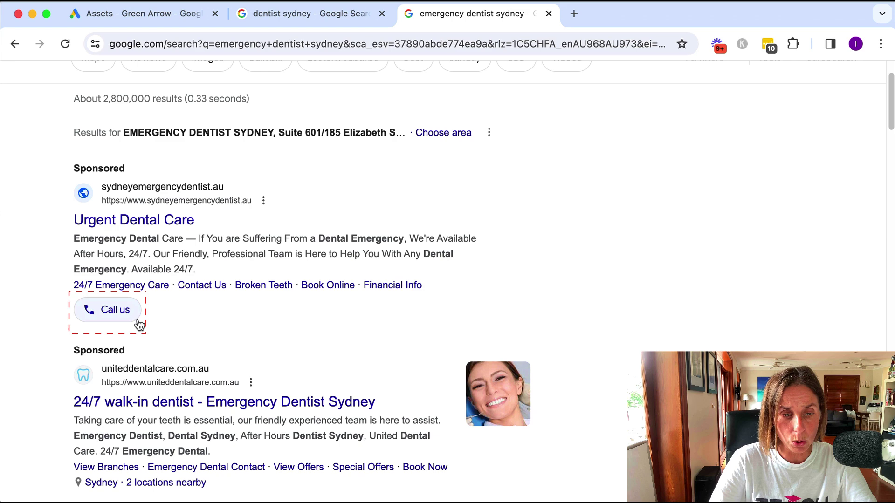
pyautogui.scroll(-5, 139, 325)
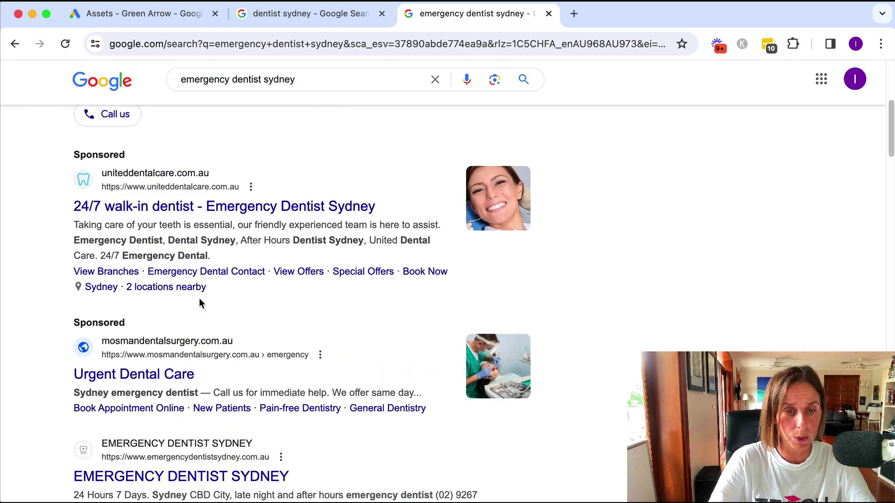
pyautogui.scroll(-1, 201, 304)
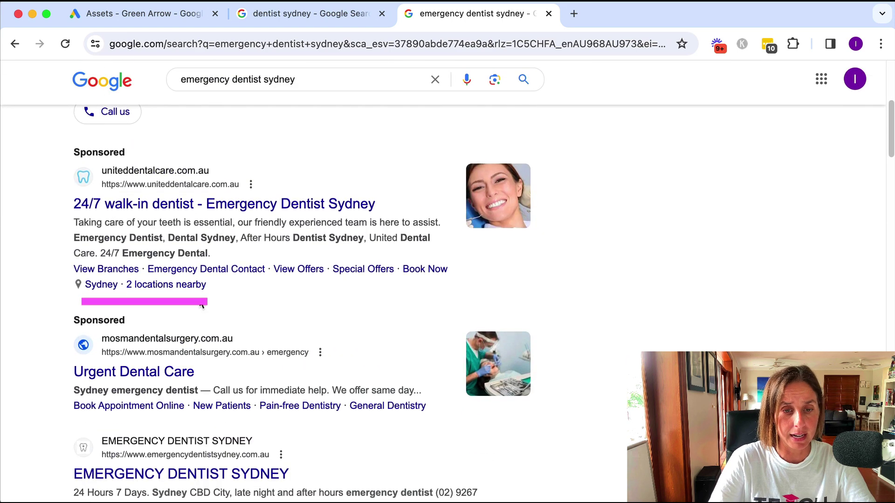
pyautogui.scroll(-1, 140, 349)
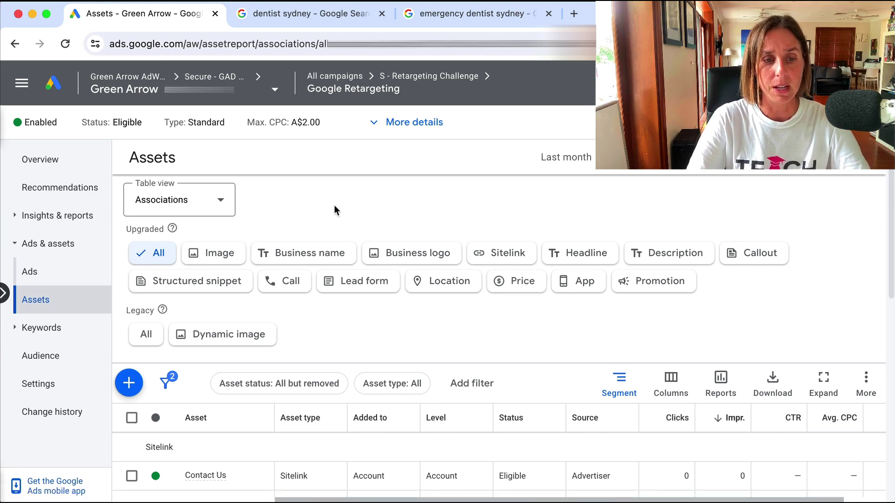
# Scroll the Google Retargeting Assets page down toward the create-asset (+) button.
pyautogui.scroll(-1, 326, 224)
# Open the Create asset menu and browse the available asset types.
pyautogui.click(128, 347)
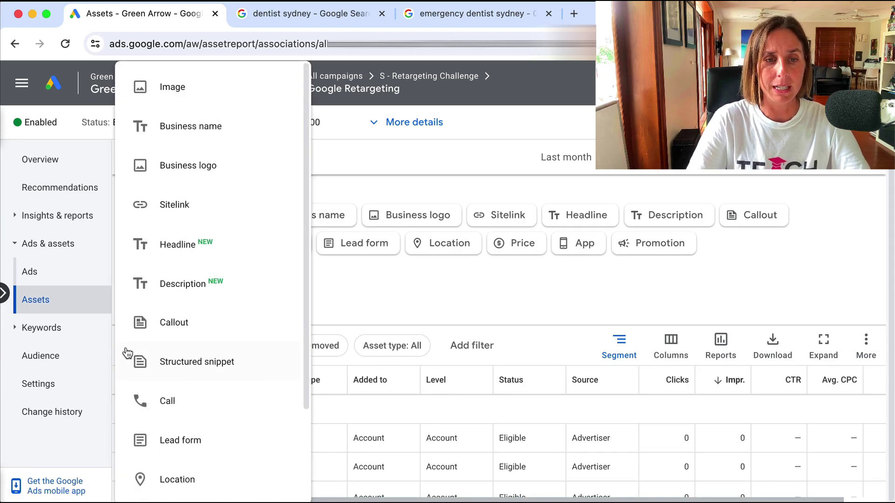
pyautogui.scroll(-3, 217, 198)
pyautogui.scroll(3, 215, 198)
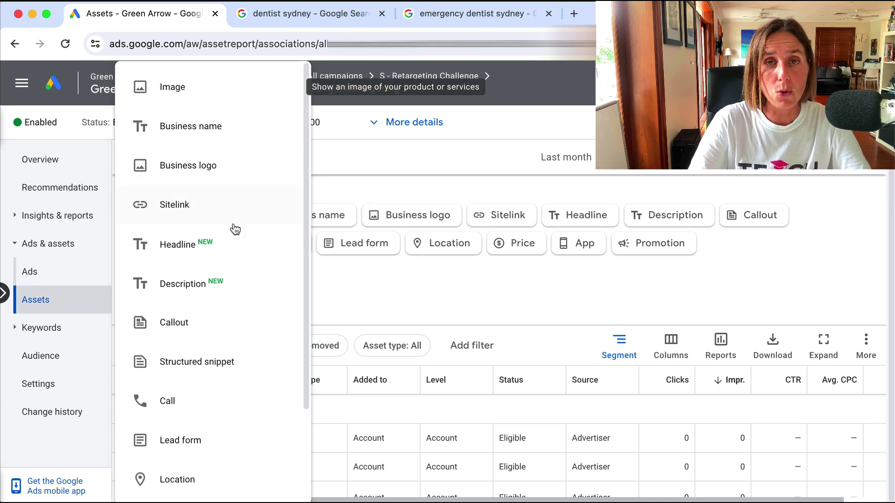
pyautogui.scroll(-3, 253, 281)
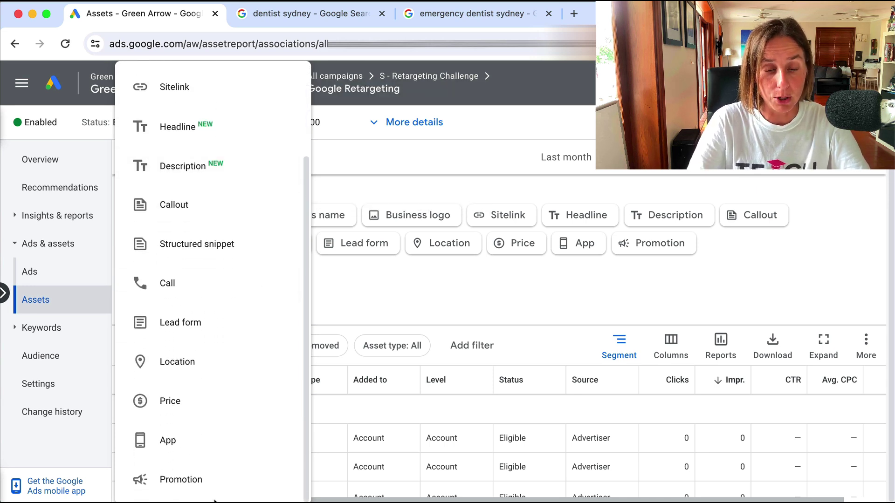
pyautogui.scroll(3, 219, 280)
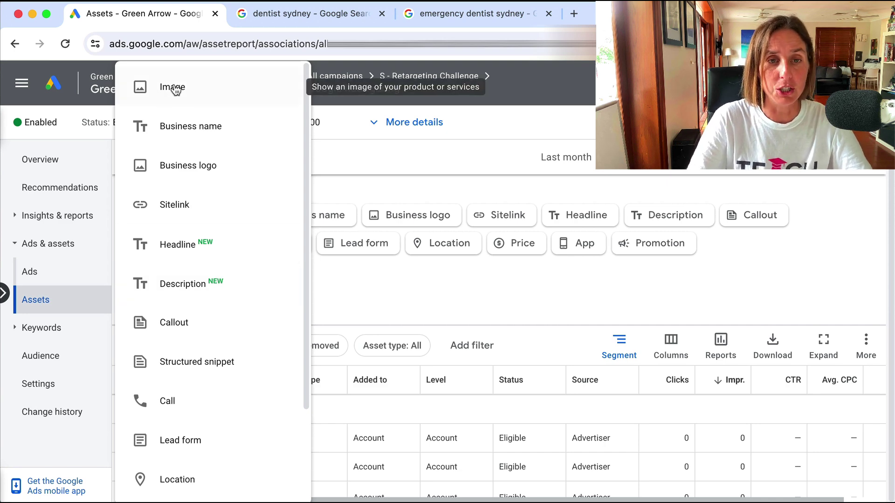
# Compare the dentist sydney search ads against the asset list, then start a new Sitelink asset.
pyautogui.click(301, 19)
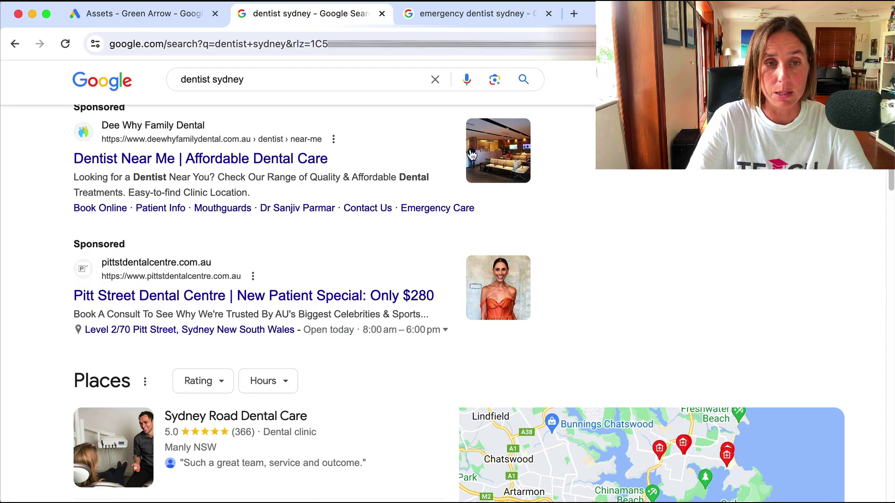
pyautogui.click(138, 19)
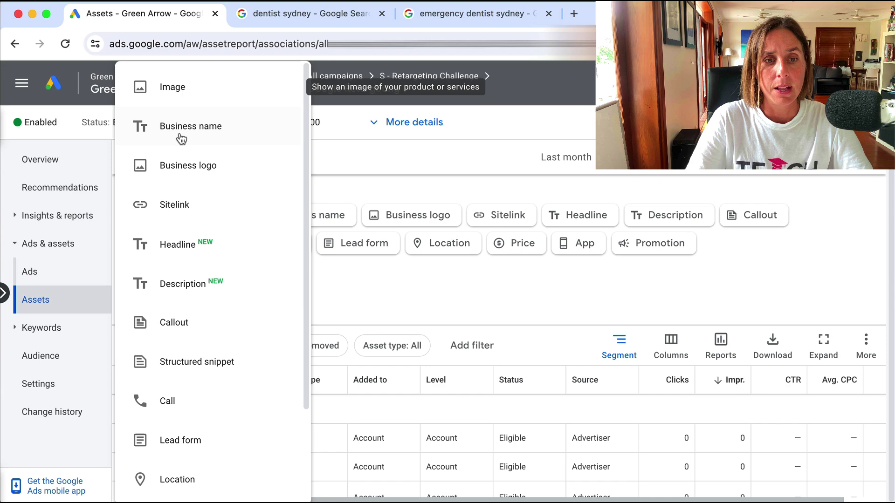
pyautogui.click(286, 14)
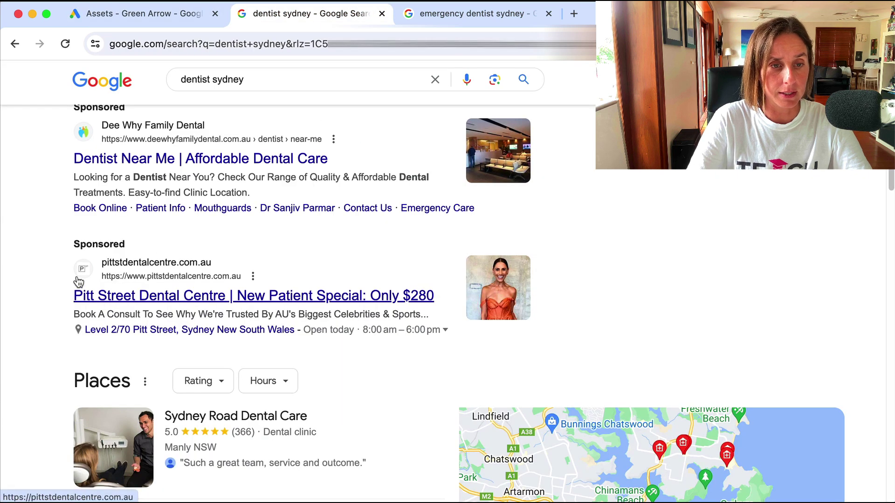
pyautogui.click(153, 15)
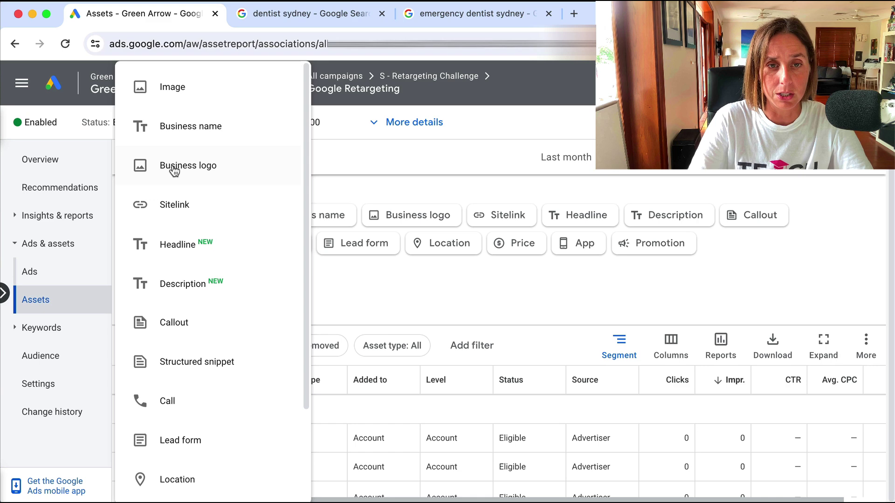
pyautogui.click(273, 19)
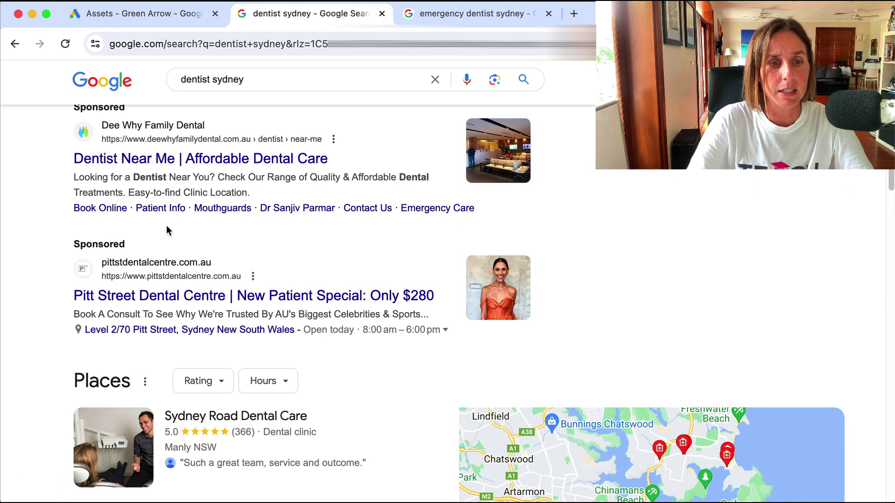
pyautogui.click(142, 18)
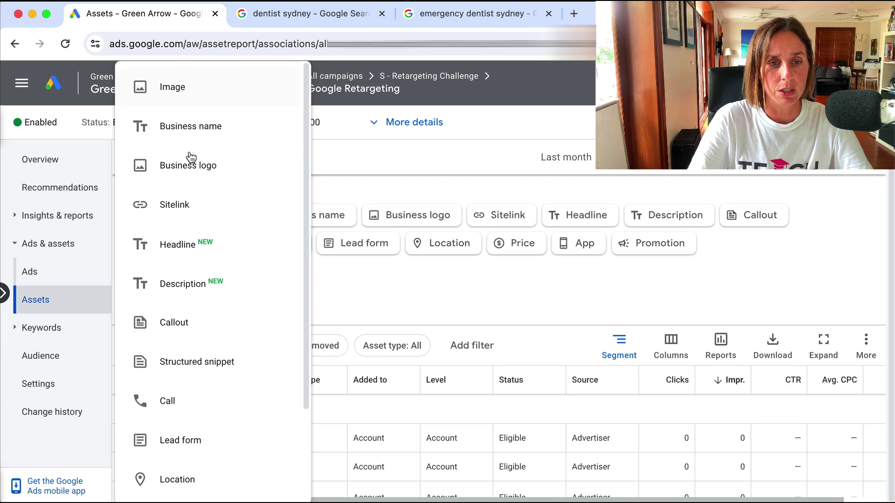
pyautogui.click(174, 205)
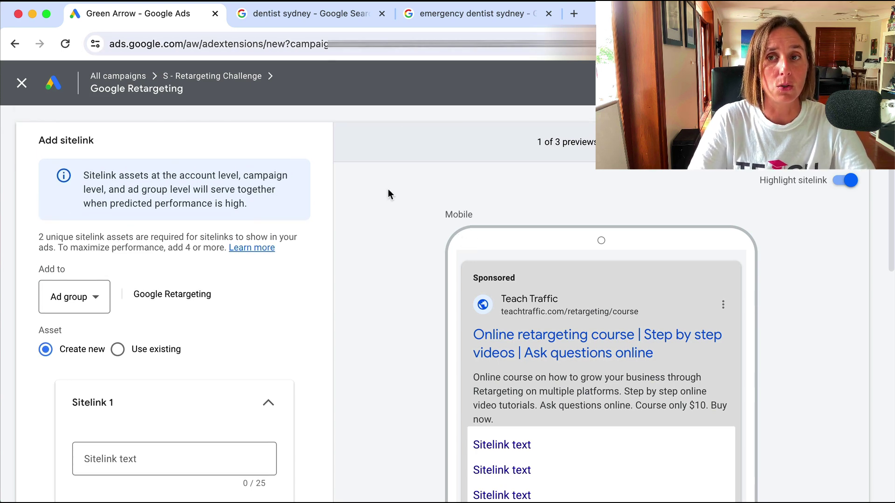
# Check the dentist sydney search results, then return to the empty Add sitelink form.
pyautogui.click(307, 14)
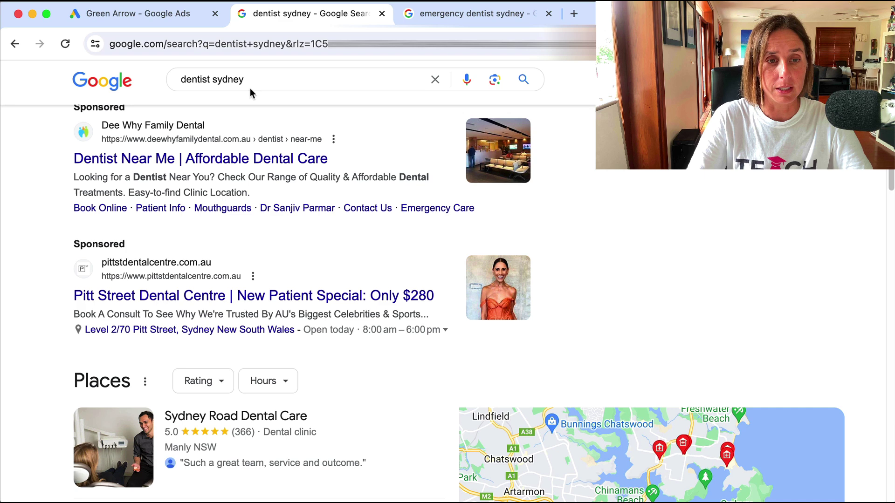
pyautogui.scroll(5, 391, 251)
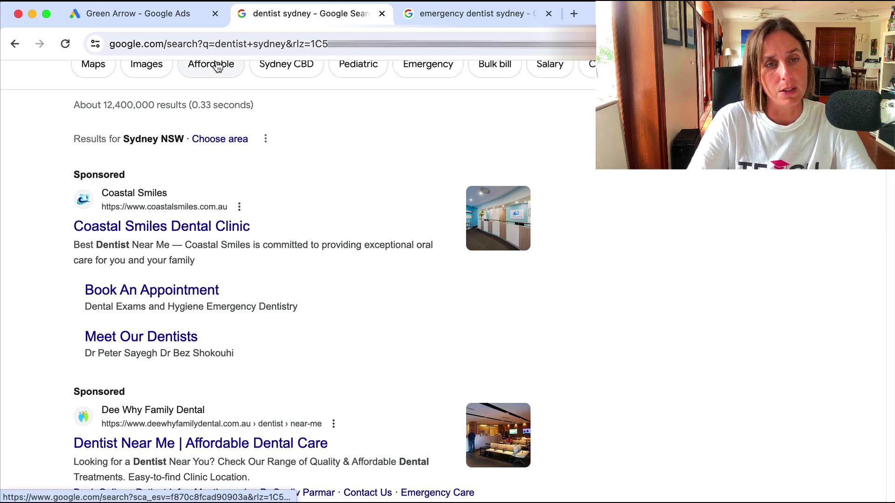
pyautogui.click(170, 15)
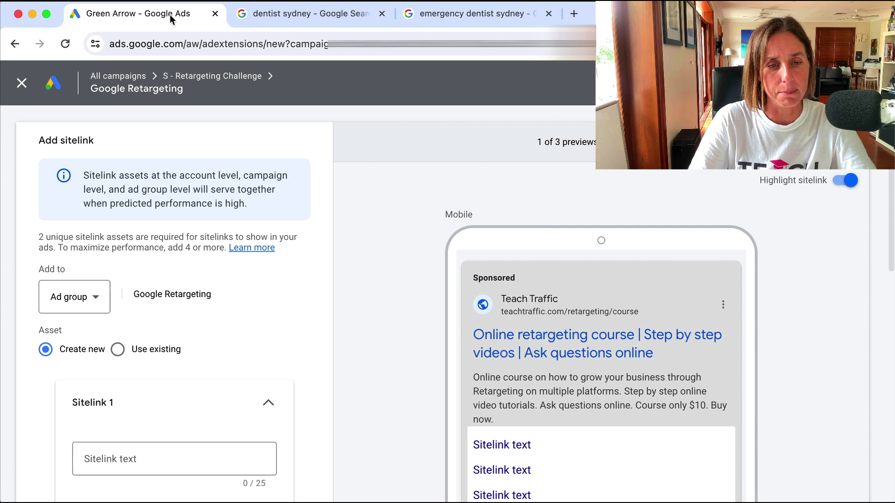
# Step through the Sitelink 1 link text, description and final URL fields without entering anything.
pyautogui.scroll(-1, 418, 256)
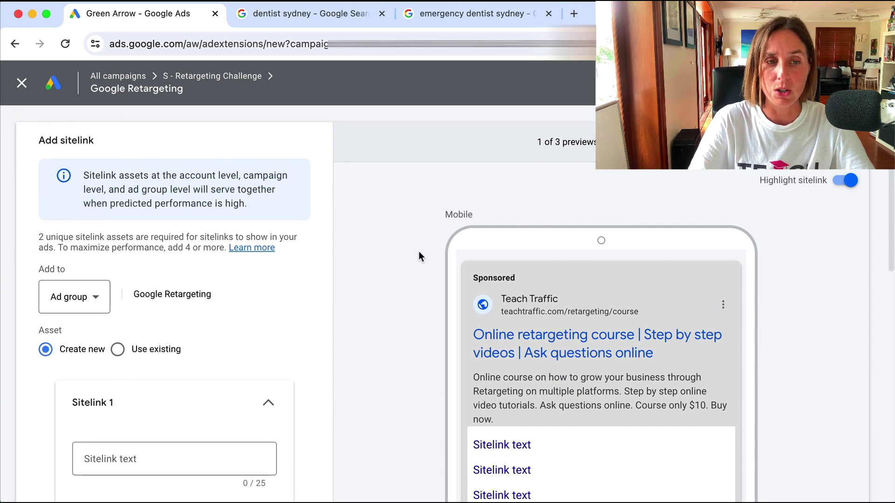
pyautogui.scroll(-5, 146, 272)
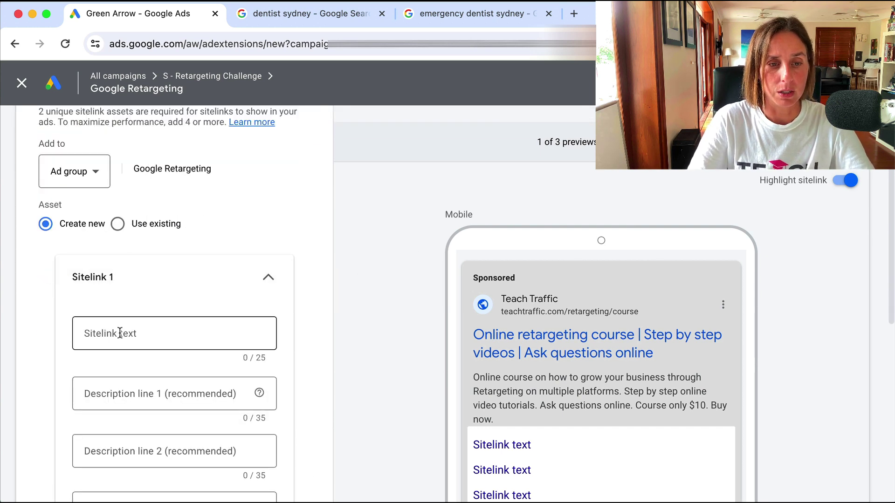
pyautogui.click(146, 277)
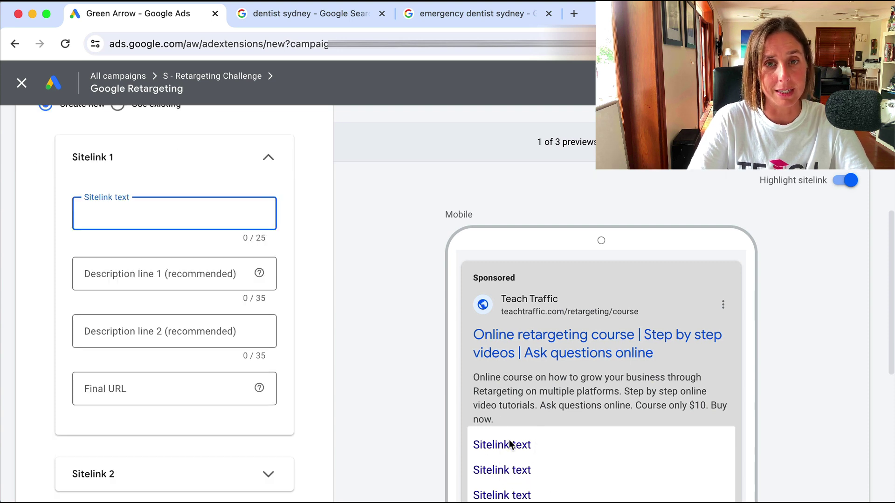
pyautogui.click(135, 273)
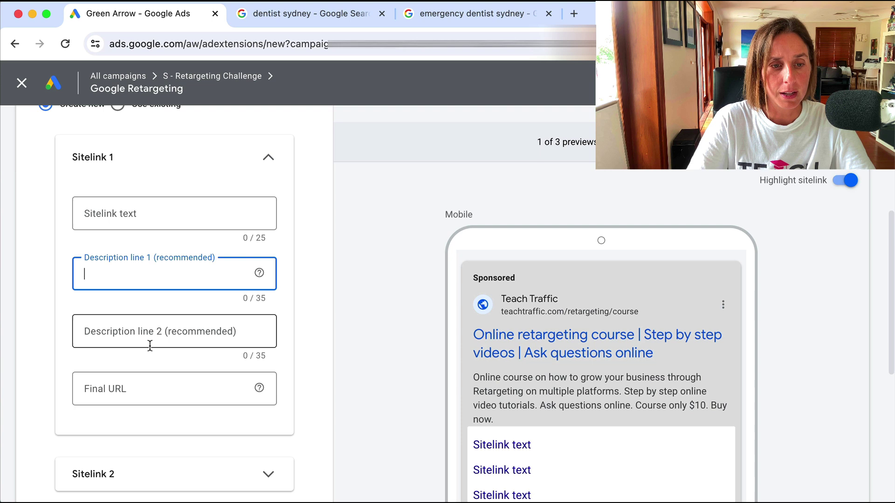
pyautogui.click(156, 396)
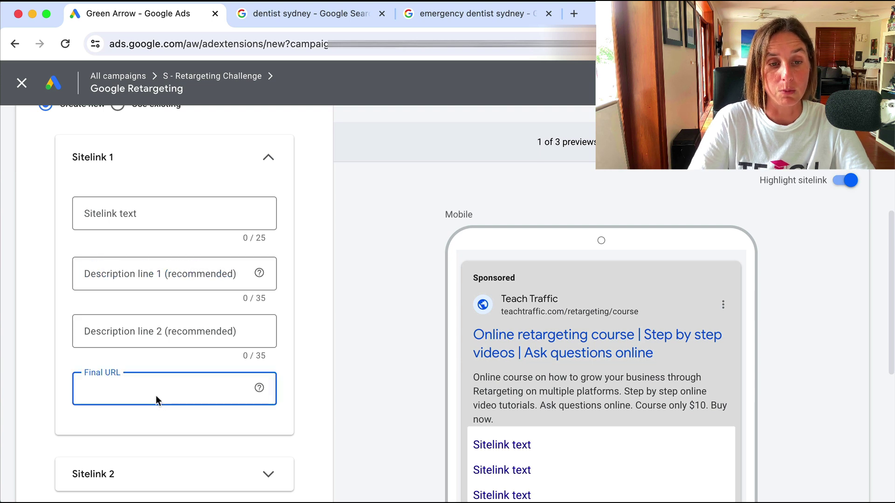
pyautogui.click(318, 366)
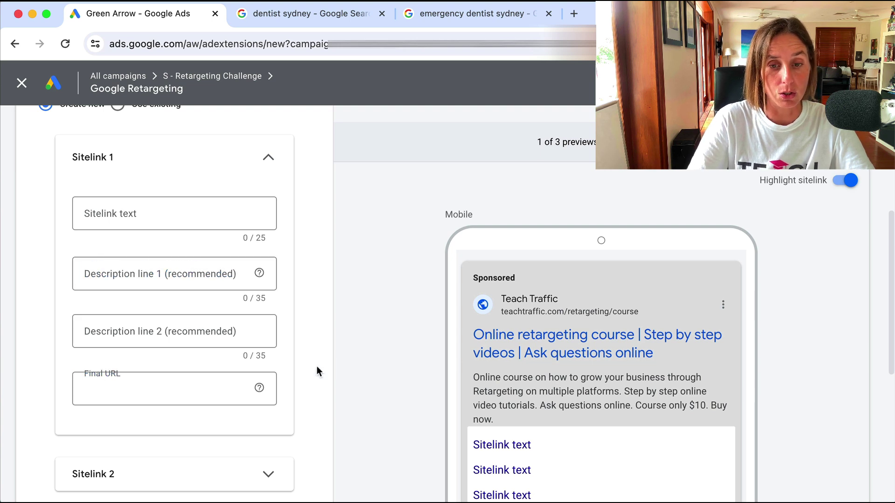
pyautogui.click(268, 239)
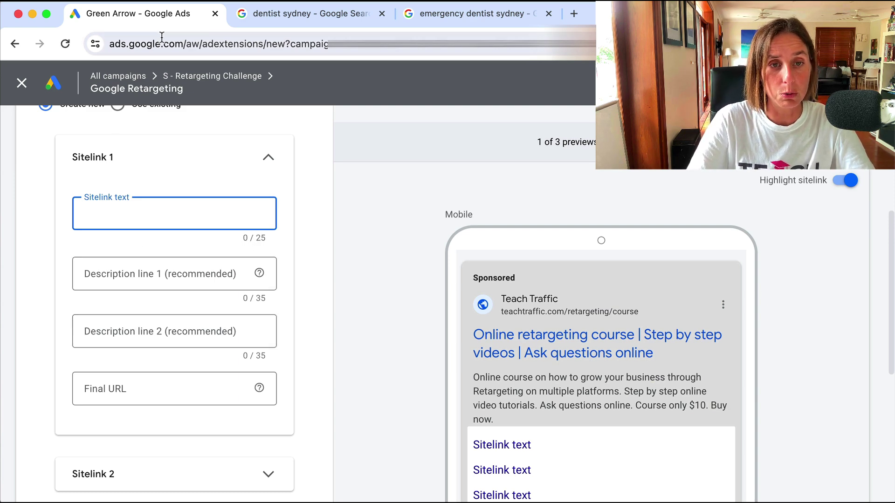
# Study the Coastal Smiles and competitor sitelink descriptions in the dentist sydney results.
pyautogui.click(262, 23)
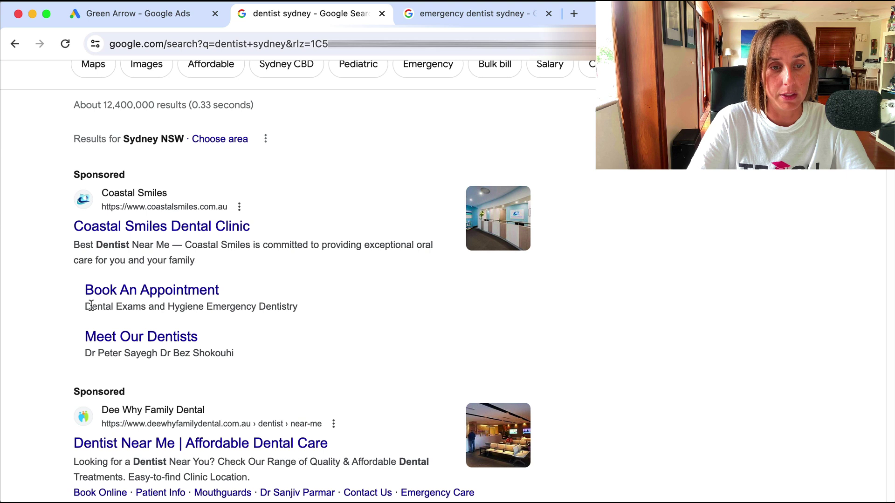
pyautogui.moveTo(86, 307); pyautogui.dragTo(283, 306)
pyautogui.moveTo(93, 353); pyautogui.dragTo(206, 354)
pyautogui.click(206, 354)
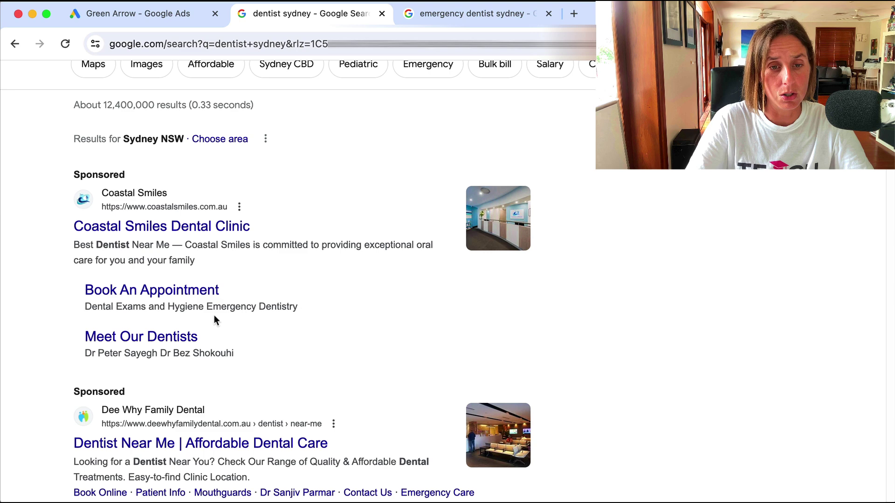
pyautogui.click(163, 13)
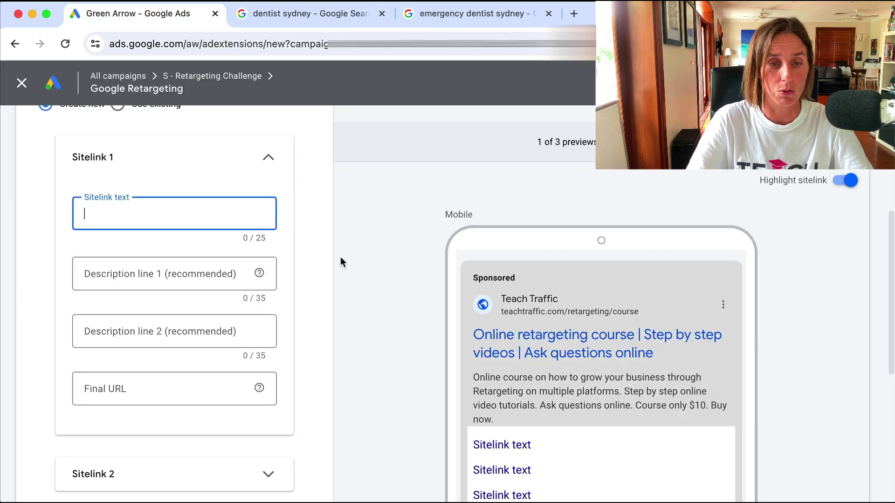
# Recheck the emergency dentist sydney ads and come back to the sitelink form.
pyautogui.scroll(1, 340, 257)
pyautogui.click(467, 14)
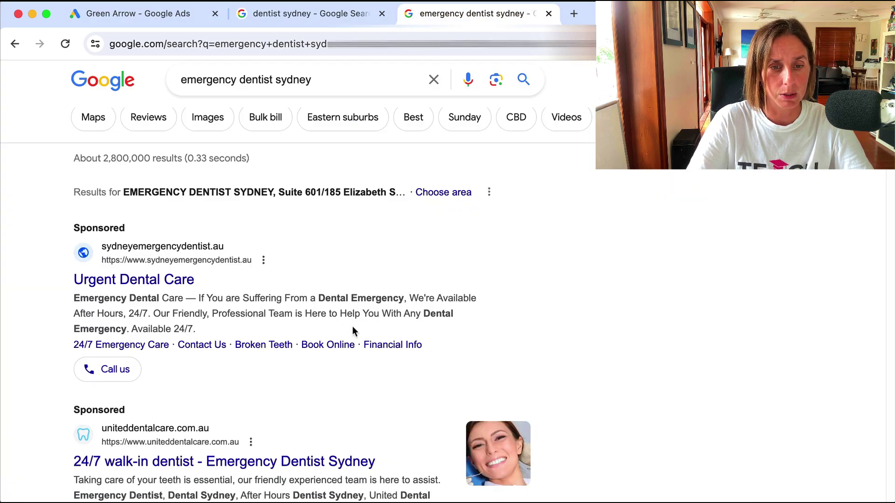
pyautogui.scroll(-5, 349, 345)
pyautogui.scroll(1, 350, 345)
pyautogui.click(138, 14)
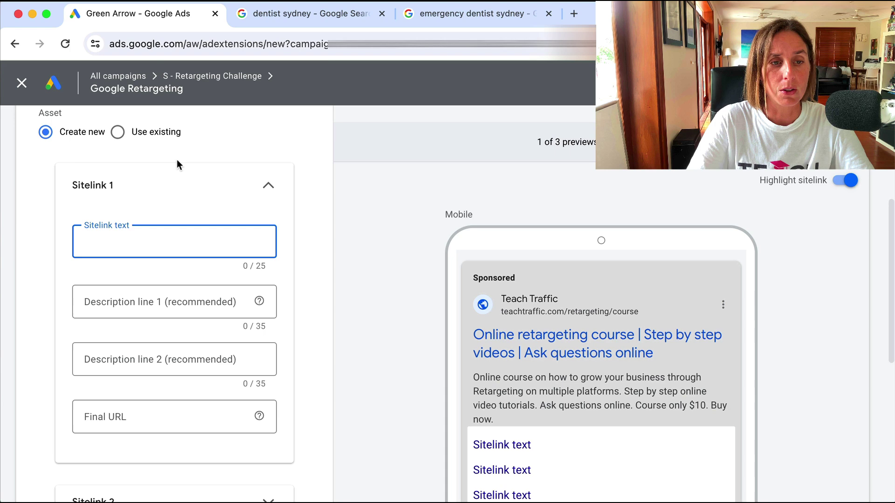
pyautogui.scroll(5, 102, 174)
pyautogui.scroll(-15, 120, 303)
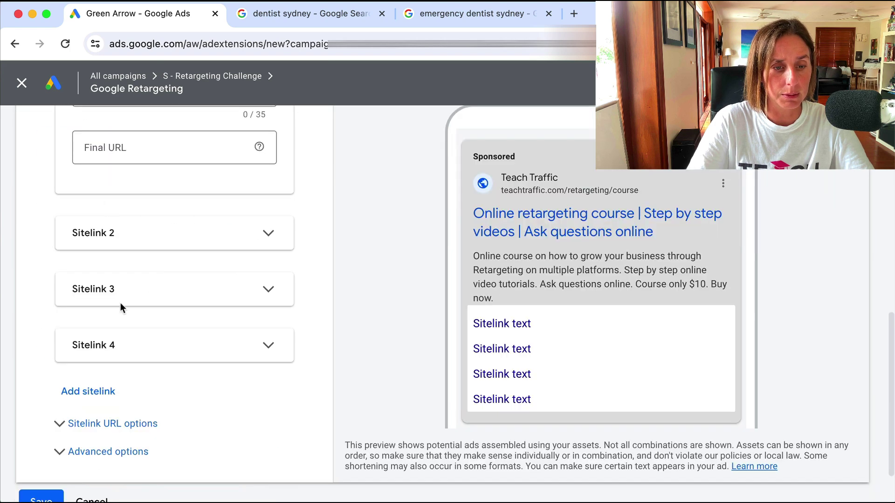
pyautogui.click(100, 440)
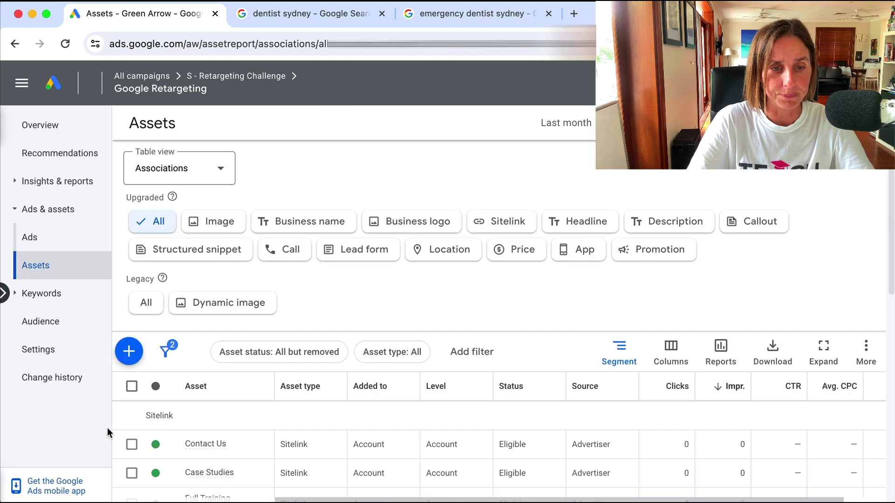
pyautogui.click(129, 351)
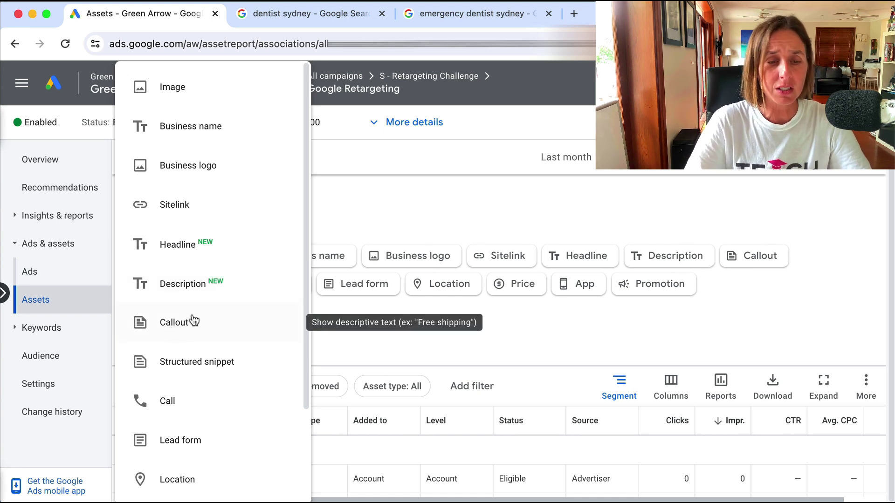
pyautogui.click(165, 330)
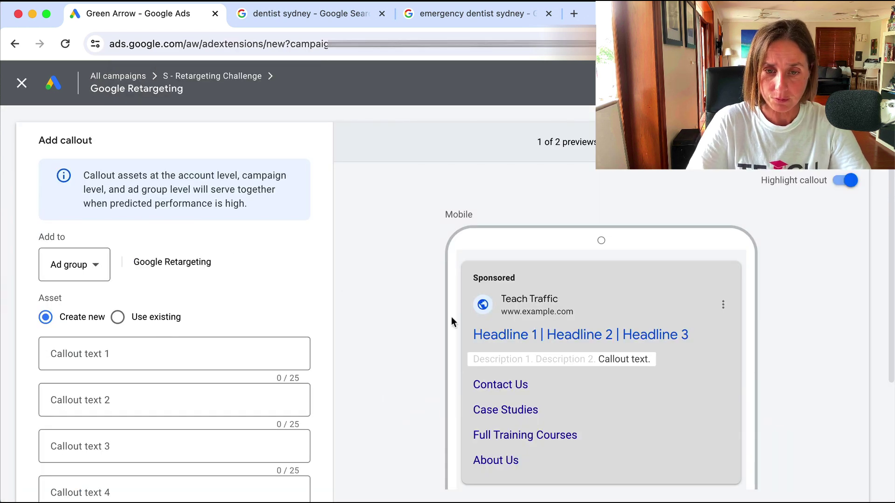
pyautogui.scroll(-2, 393, 308)
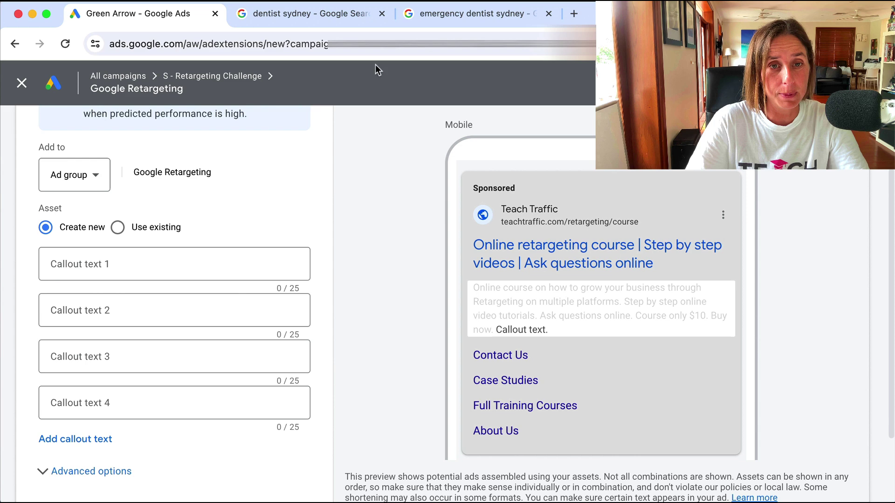
pyautogui.click(308, 13)
pyautogui.scroll(8, 439, 224)
pyautogui.scroll(-4, 378, 308)
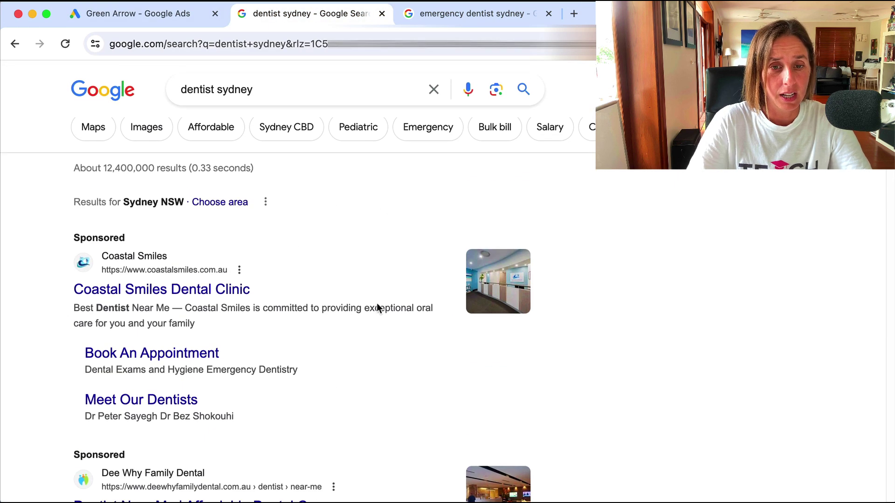
pyautogui.scroll(-3, 316, 252)
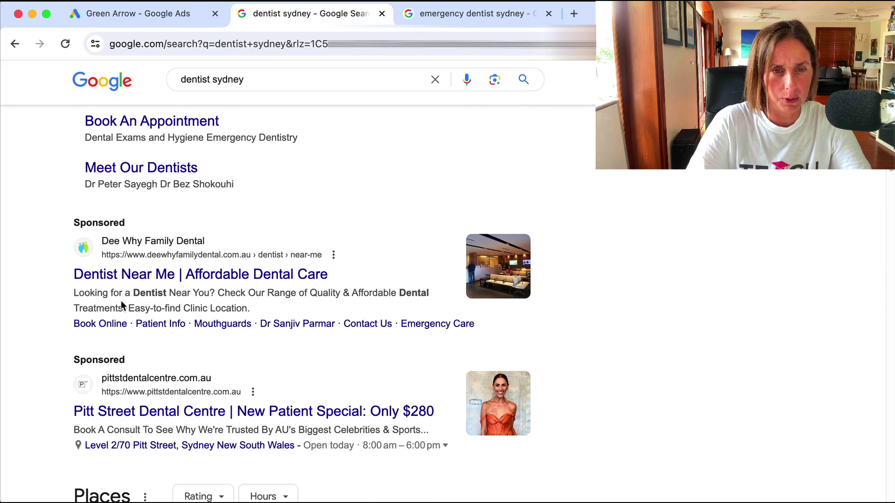
pyautogui.click(173, 16)
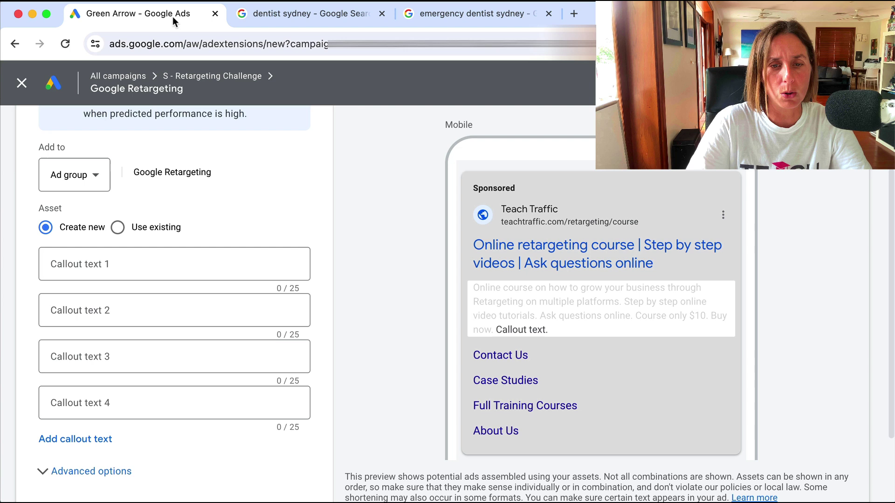
pyautogui.click(124, 269)
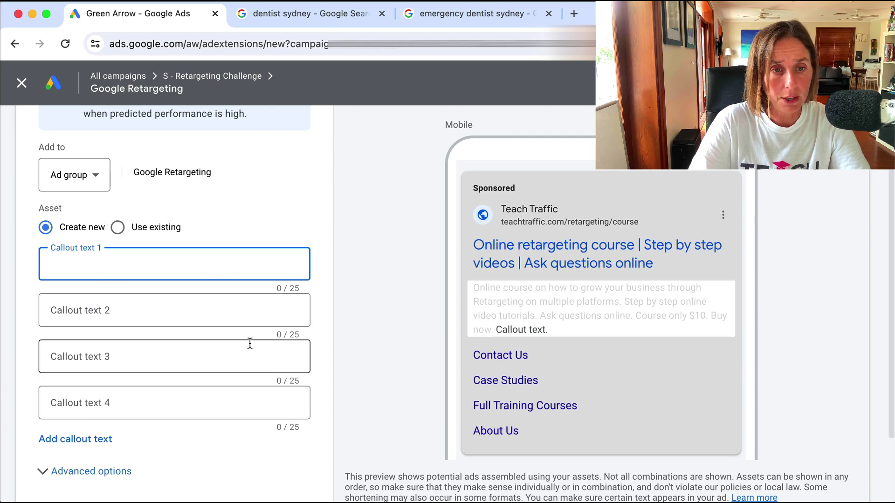
pyautogui.scroll(3, 236, 336)
pyautogui.scroll(-5, 206, 273)
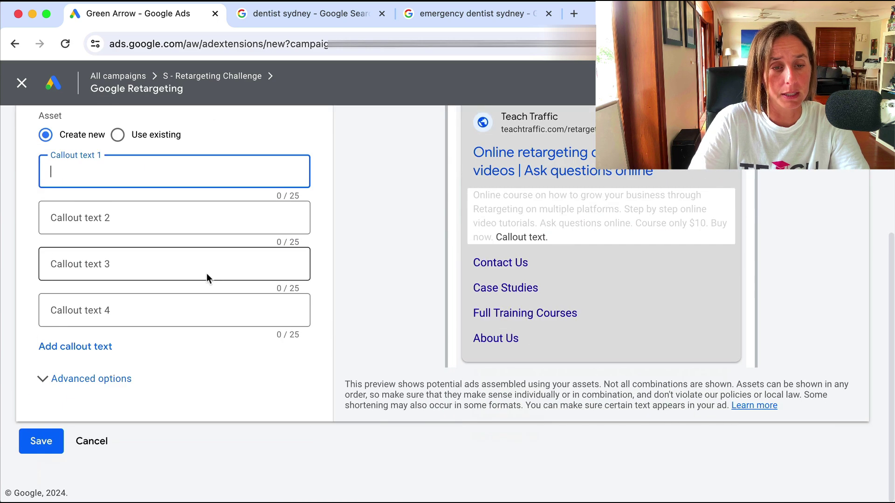
pyautogui.click(89, 441)
# Start a new structured snippet with the Service catalog header and select the first value field.
pyautogui.scroll(-3, 134, 368)
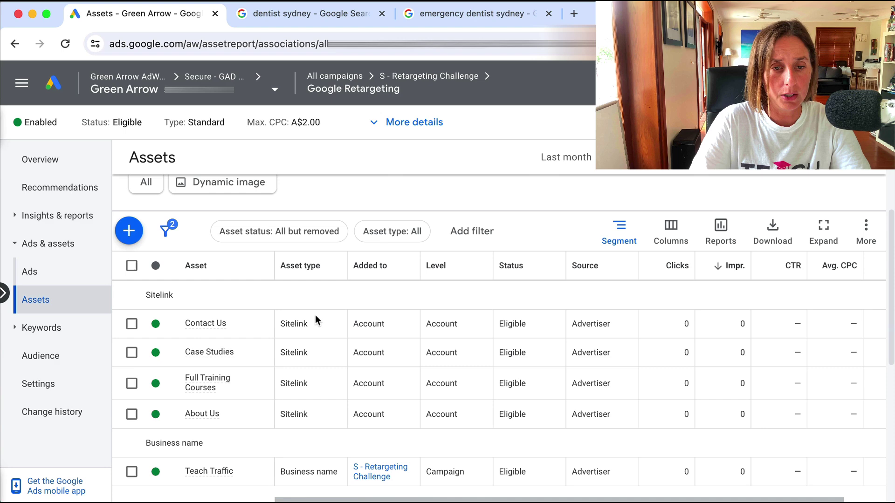
pyautogui.click(126, 228)
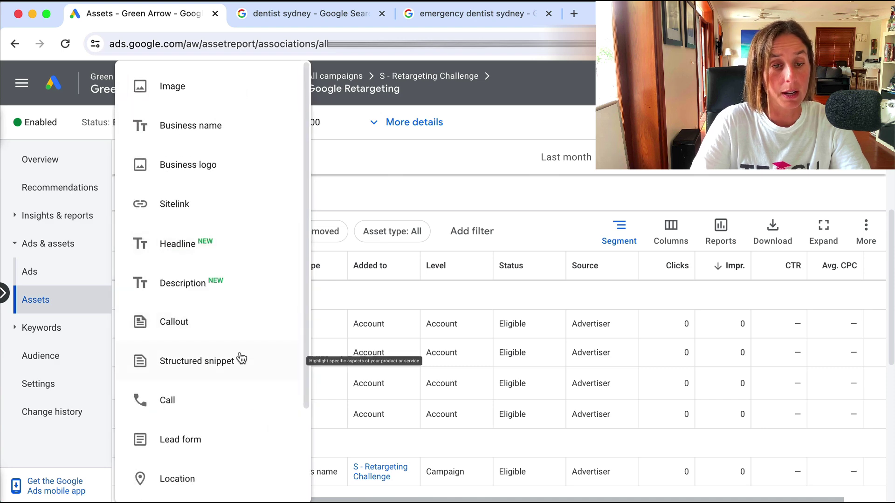
pyautogui.click(191, 368)
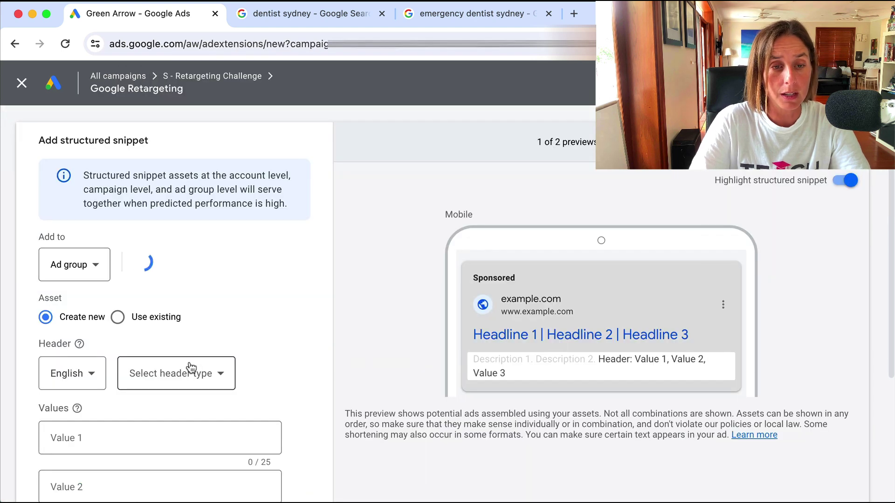
pyautogui.scroll(-1, 263, 309)
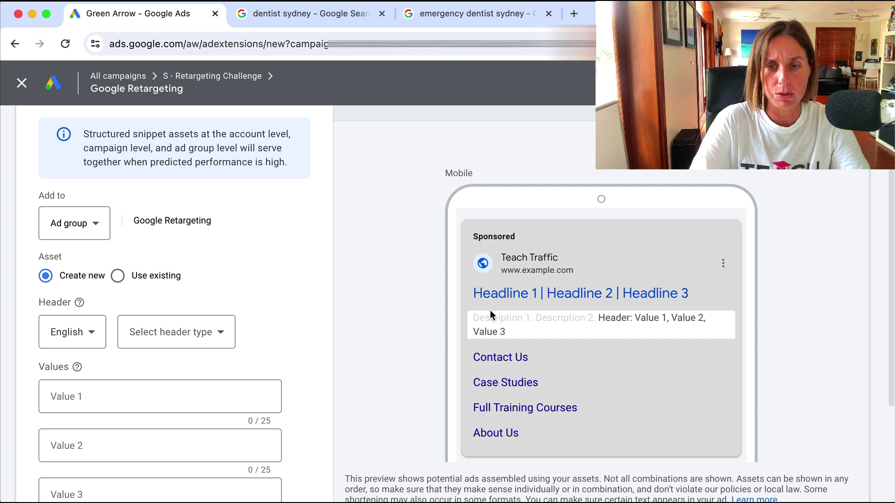
pyautogui.click(189, 333)
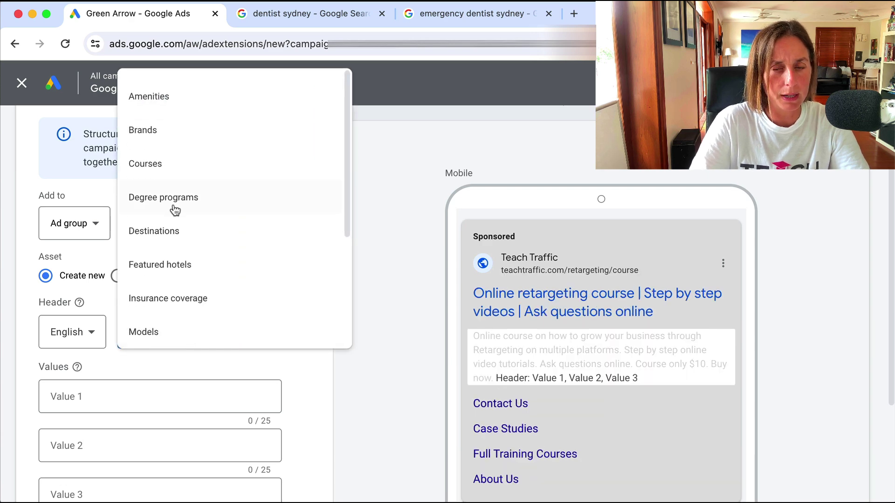
pyautogui.scroll(-3, 195, 255)
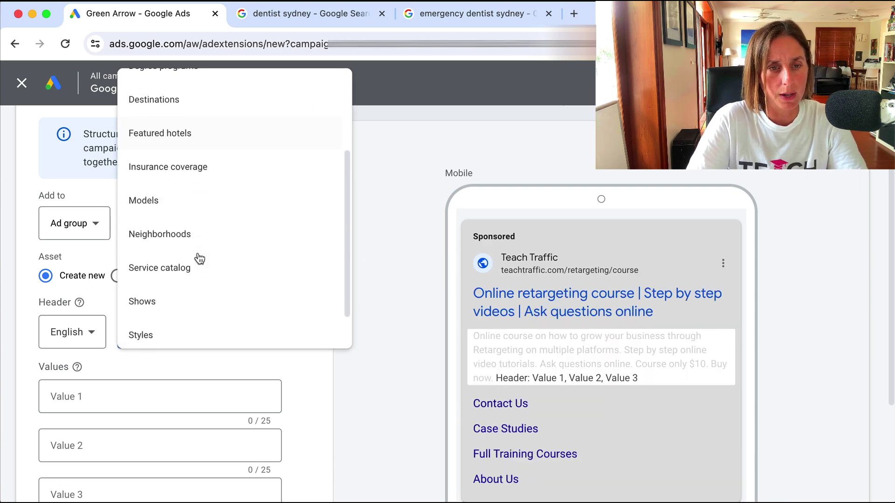
pyautogui.click(160, 268)
pyautogui.scroll(-2, 298, 268)
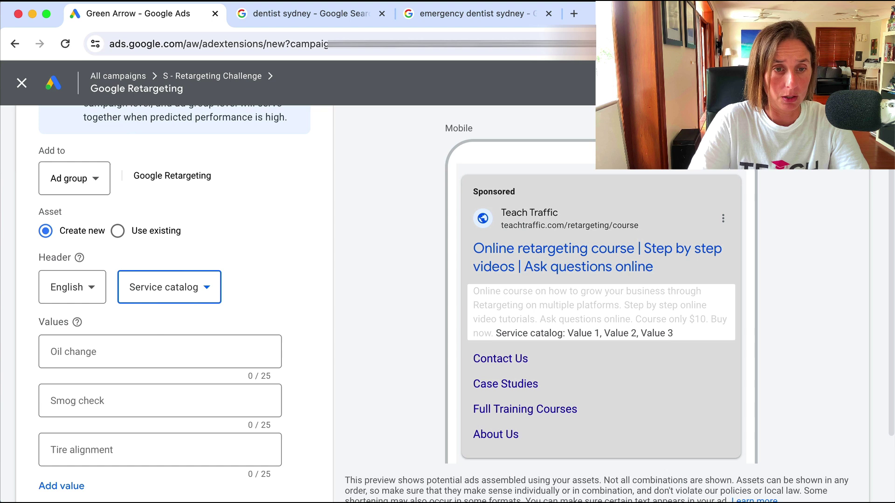
pyautogui.click(131, 352)
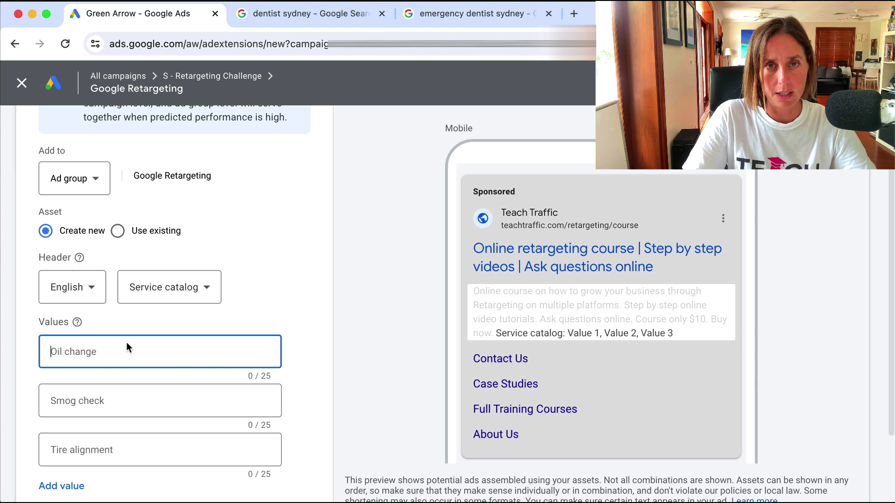
# Browse the other header types keeping Service catalog, then cancel the snippet unsaved.
pyautogui.click(154, 297)
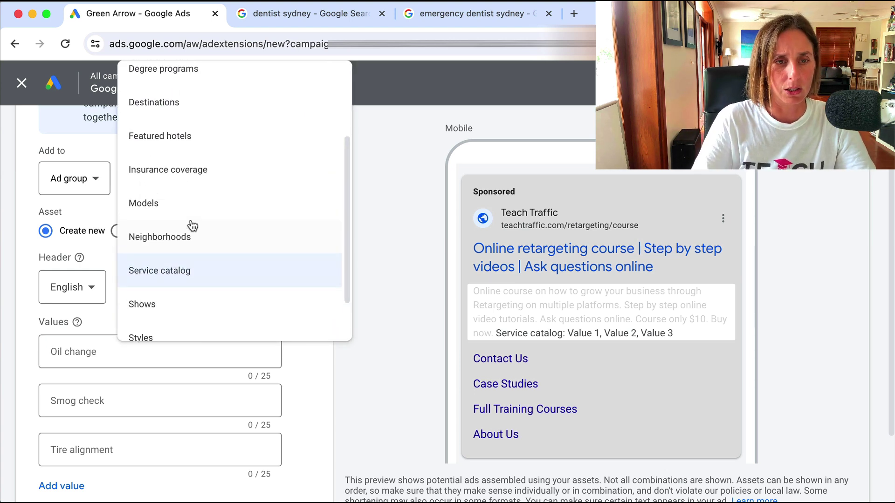
pyautogui.scroll(3, 193, 226)
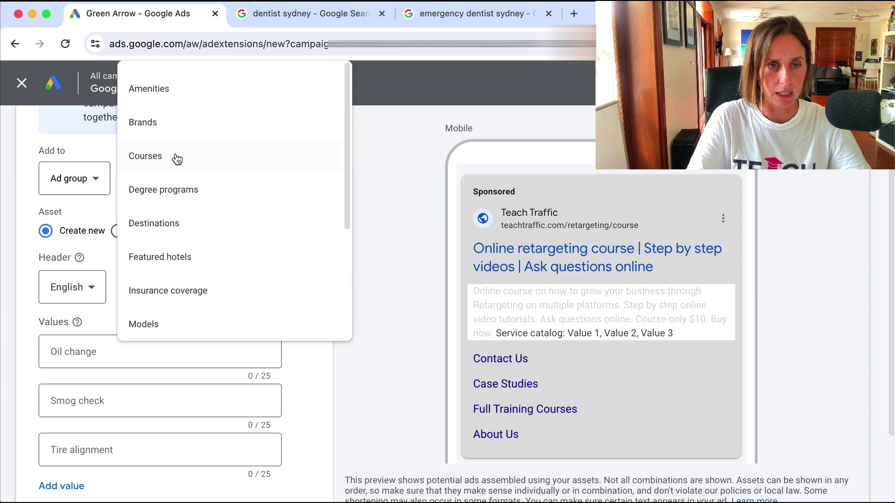
pyautogui.scroll(-4, 186, 261)
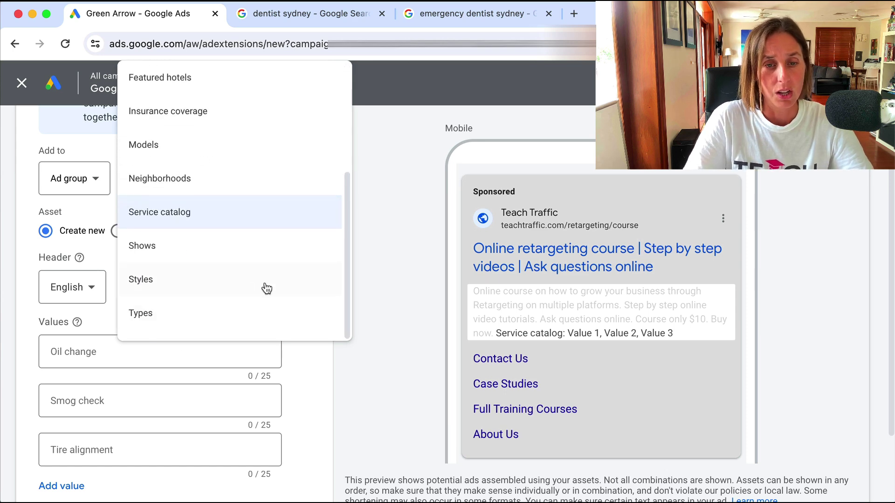
pyautogui.click(386, 244)
pyautogui.scroll(2, 386, 247)
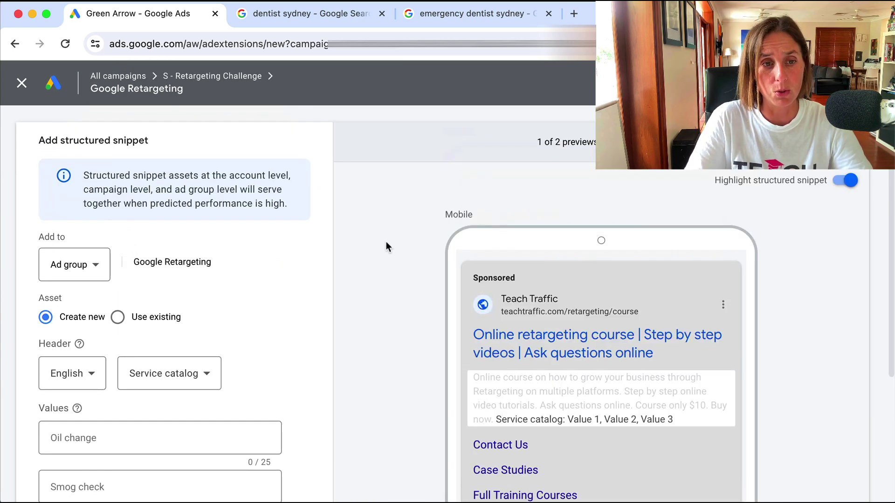
pyautogui.scroll(-5, 383, 246)
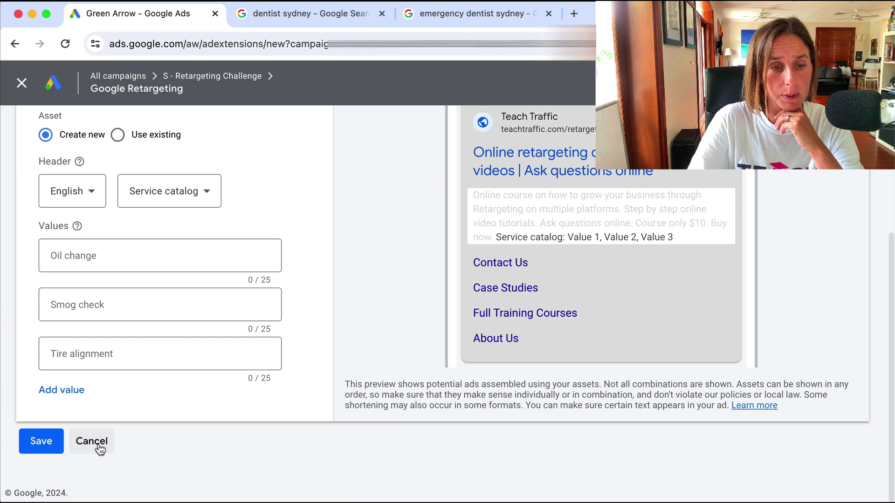
pyautogui.click(96, 443)
# Open an Add call form, compare with the emergency dentist sydney Call us ad, then cancel unsaved.
pyautogui.click(129, 387)
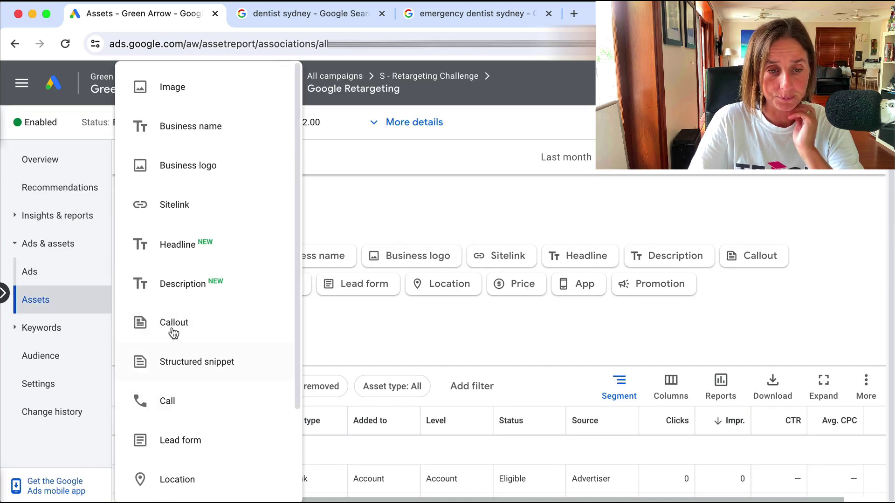
pyautogui.scroll(-2, 243, 297)
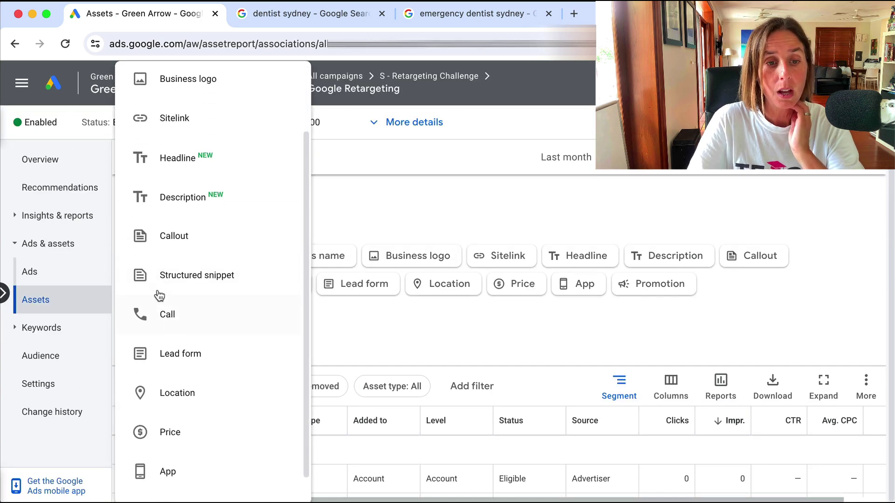
pyautogui.click(153, 322)
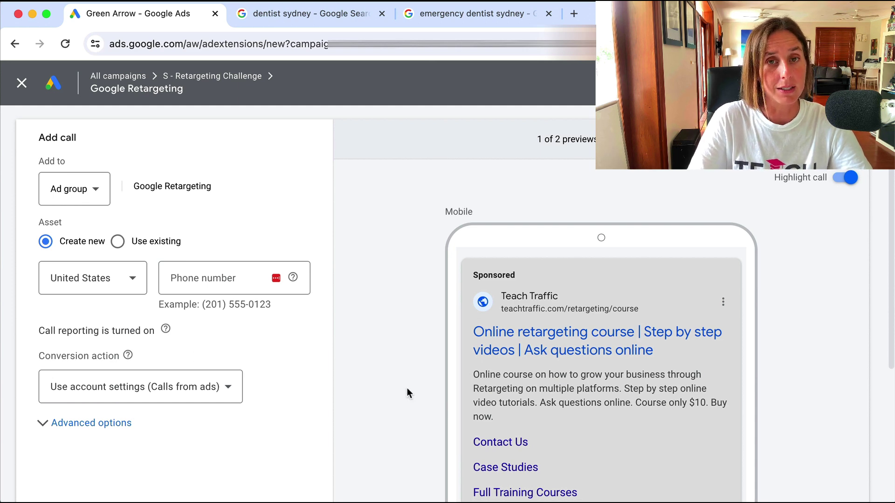
pyautogui.scroll(-2, 407, 388)
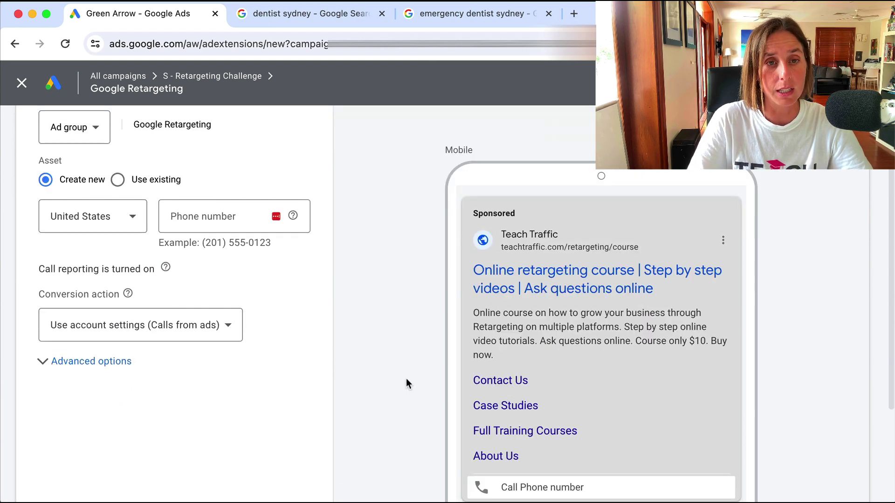
pyautogui.click(466, 12)
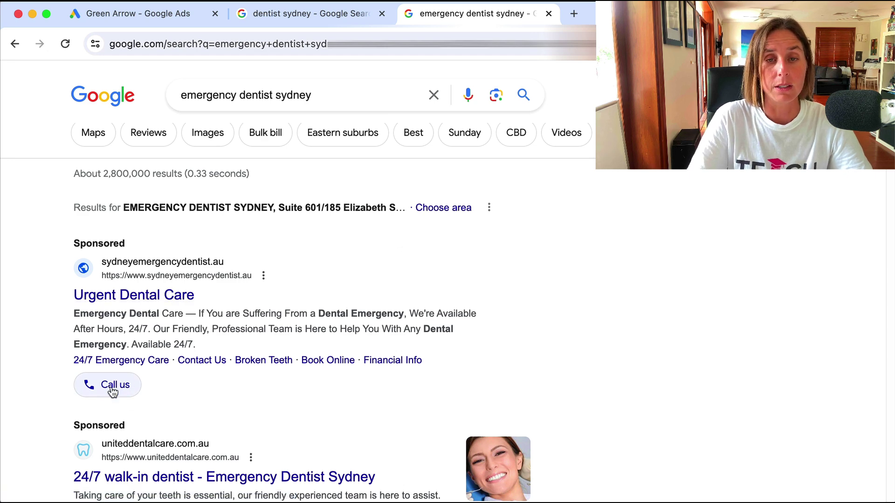
pyautogui.click(130, 15)
pyautogui.scroll(-3, 100, 255)
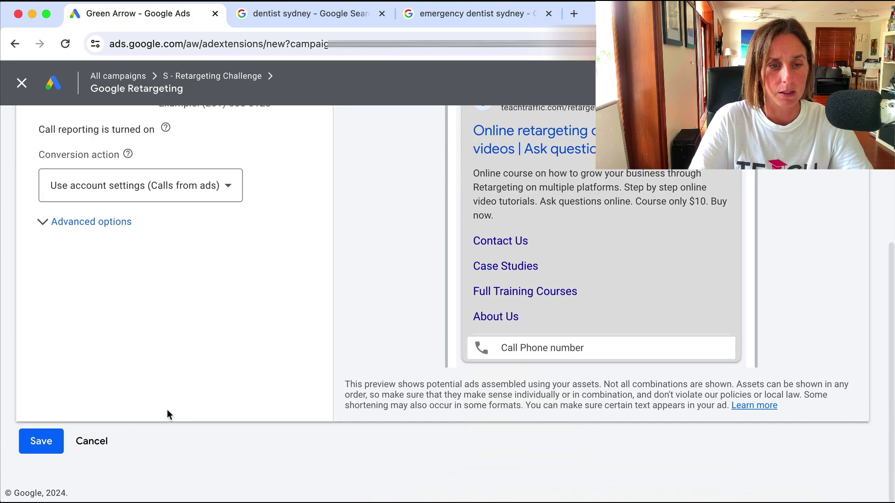
pyautogui.click(92, 441)
# Open the asset type list and compare it with the dentist sydney search ads.
pyautogui.click(129, 385)
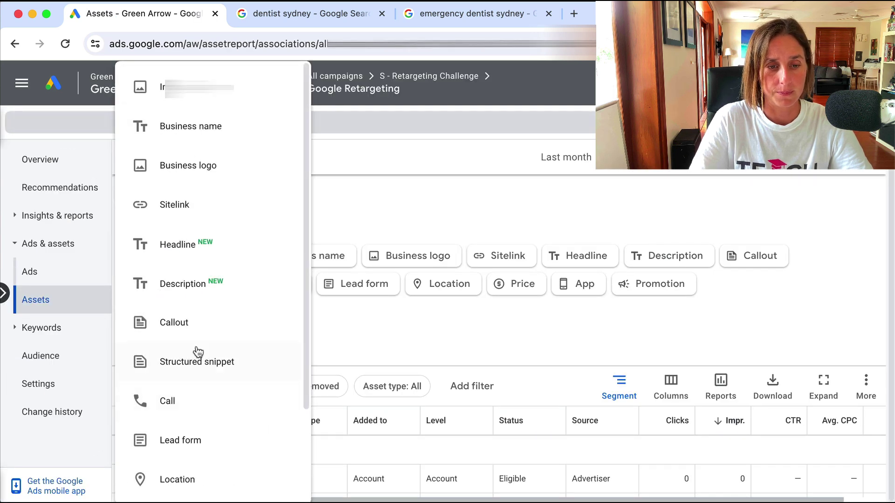
pyautogui.scroll(-3, 199, 350)
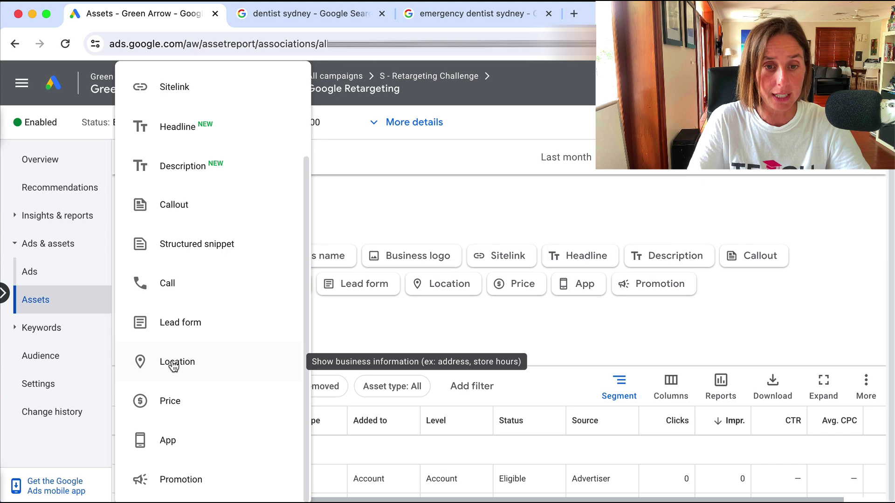
pyautogui.scroll(1, 187, 327)
pyautogui.click(268, 21)
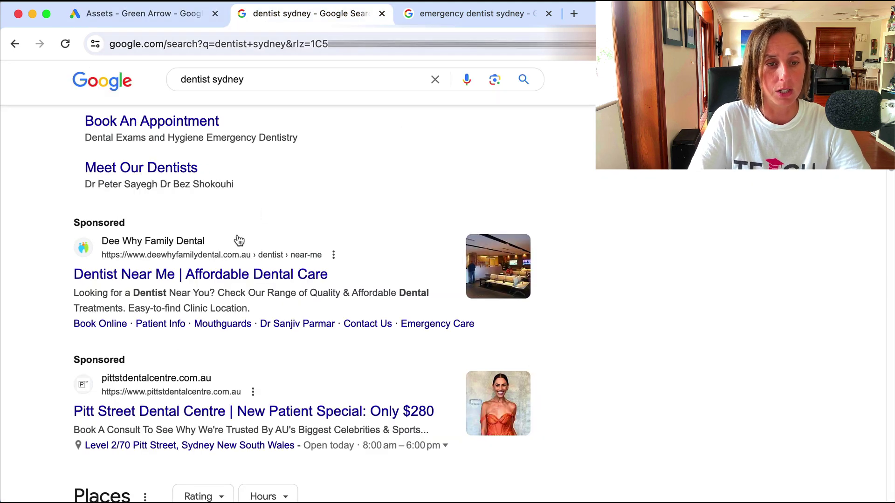
pyautogui.scroll(-4, 233, 245)
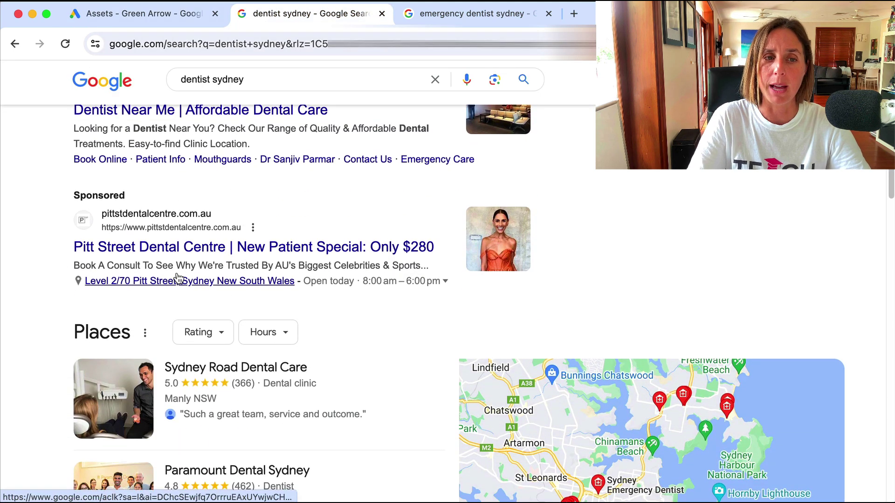
pyautogui.click(164, 16)
# Preview an empty Add promotion form showing $0 off Item, then cancel it unsaved.
pyautogui.scroll(-1, 189, 326)
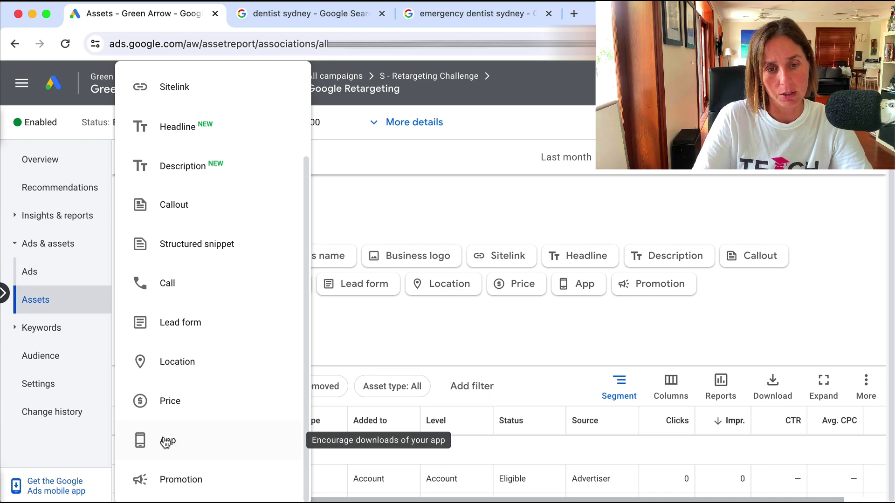
pyautogui.click(169, 481)
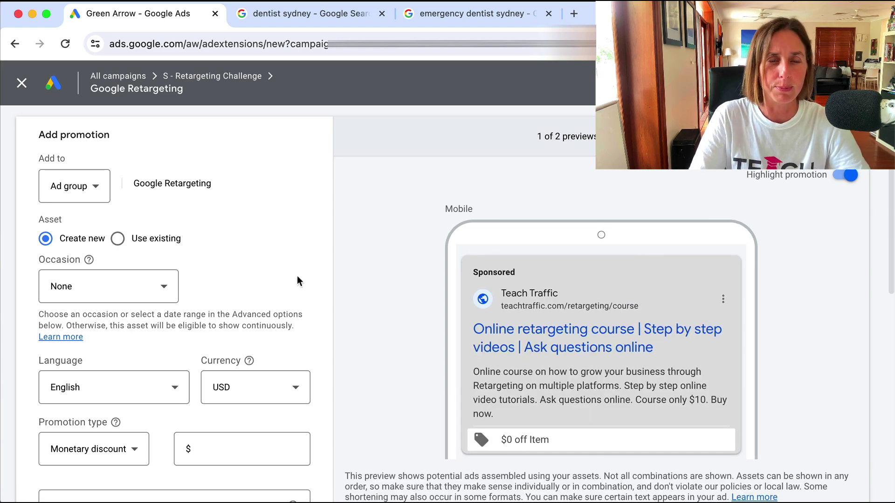
pyautogui.scroll(-3, 298, 276)
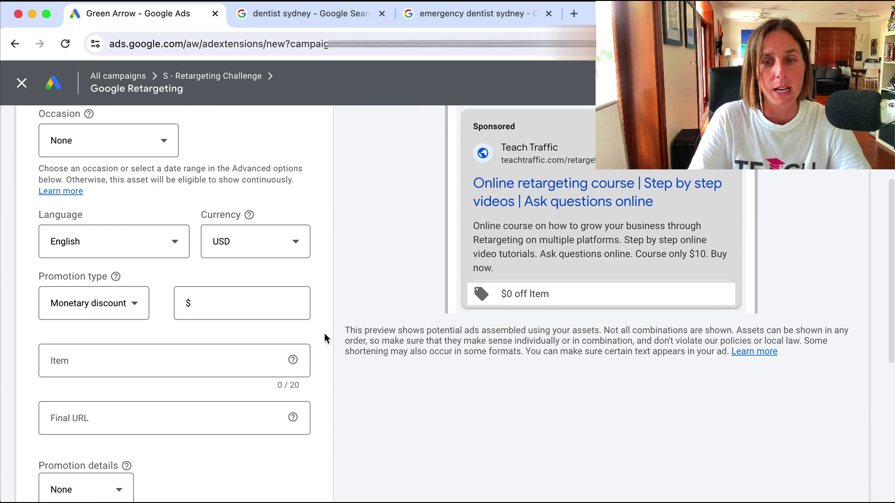
pyautogui.scroll(-5, 307, 349)
pyautogui.click(94, 472)
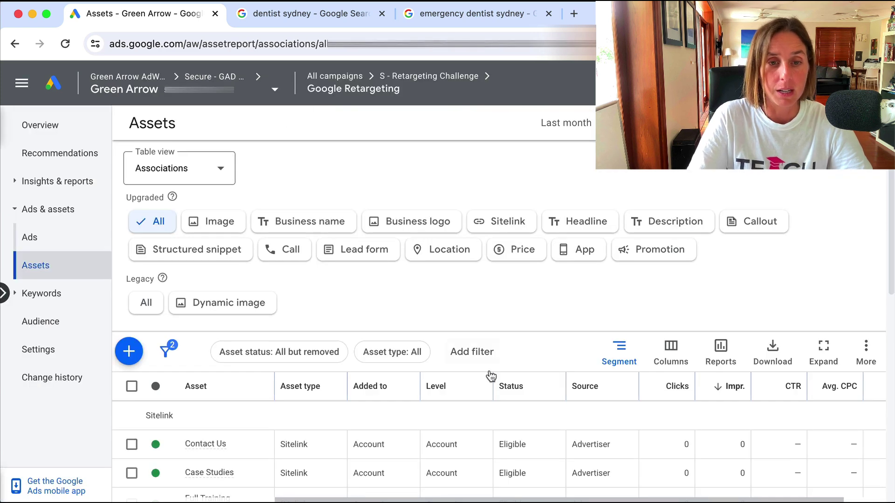